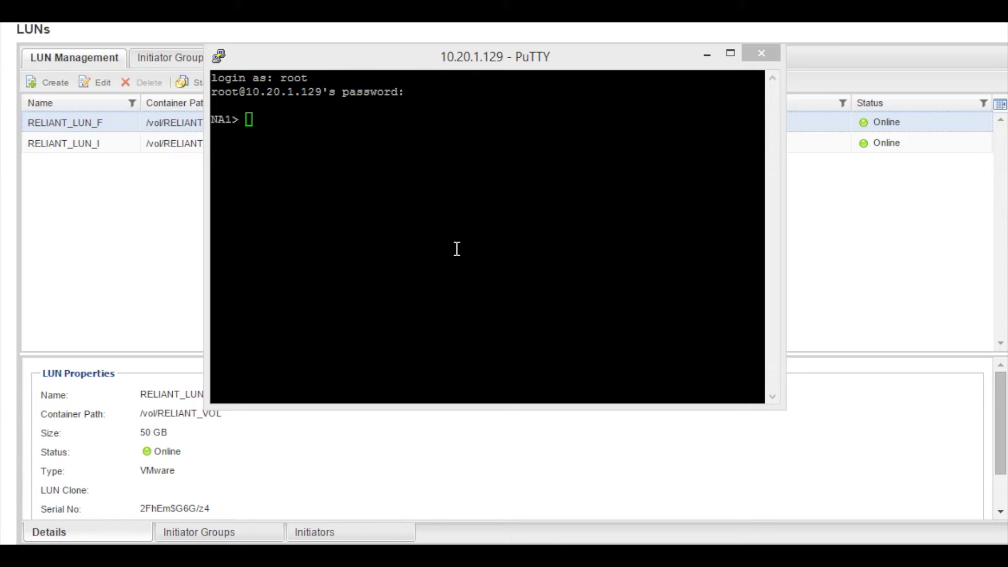
# Step: Select RELIANT_LUN_I on the LUN page and review its initiator groups list
pyautogui.click(132, 196)
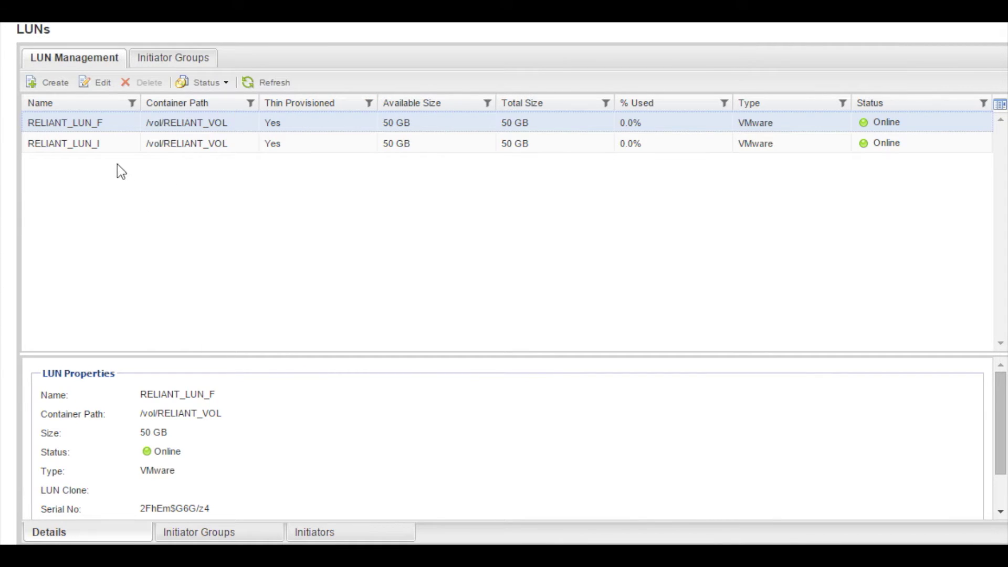
pyautogui.click(95, 150)
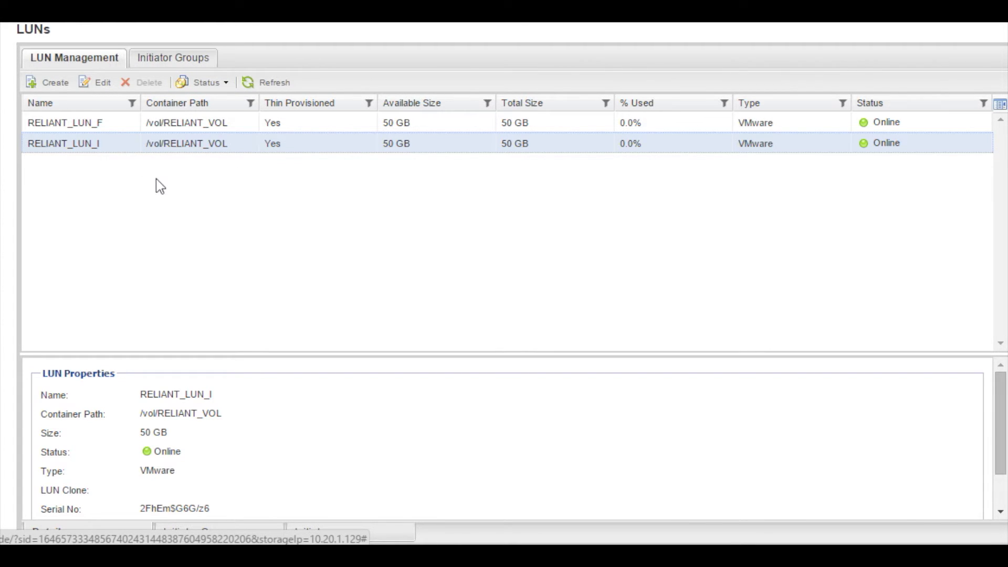
pyautogui.click(172, 64)
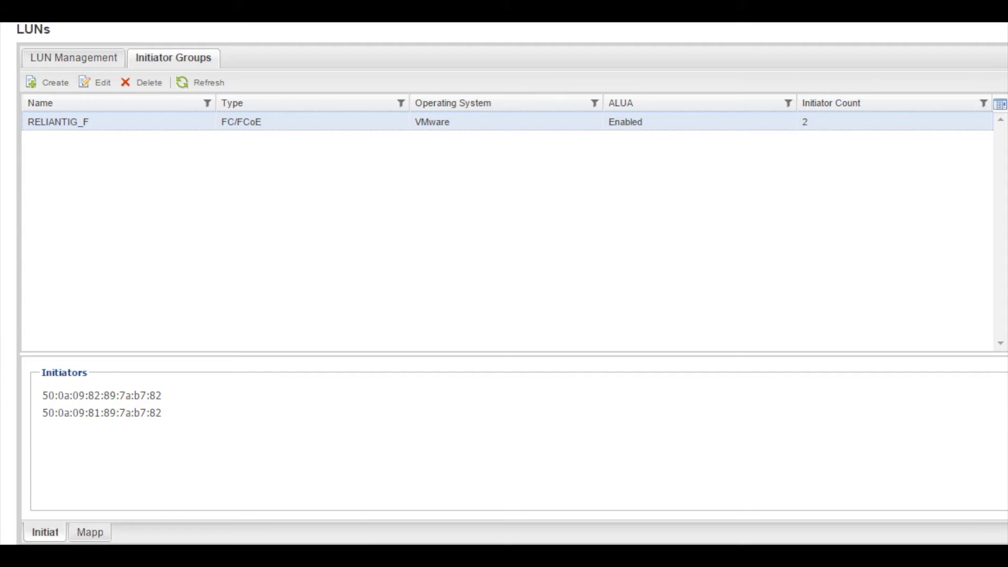
pyautogui.hotkey('alt', 'Tab')
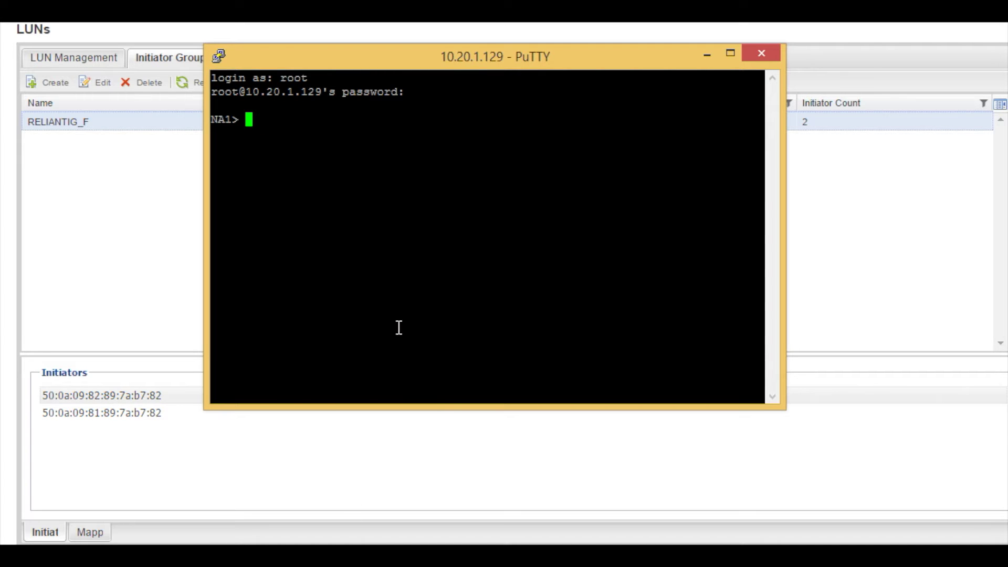
# Step: Create iSCSI vmware igroup RELIANTIG_I on NA1 with the first VMware host IQN
pyautogui.write('igroup cre')
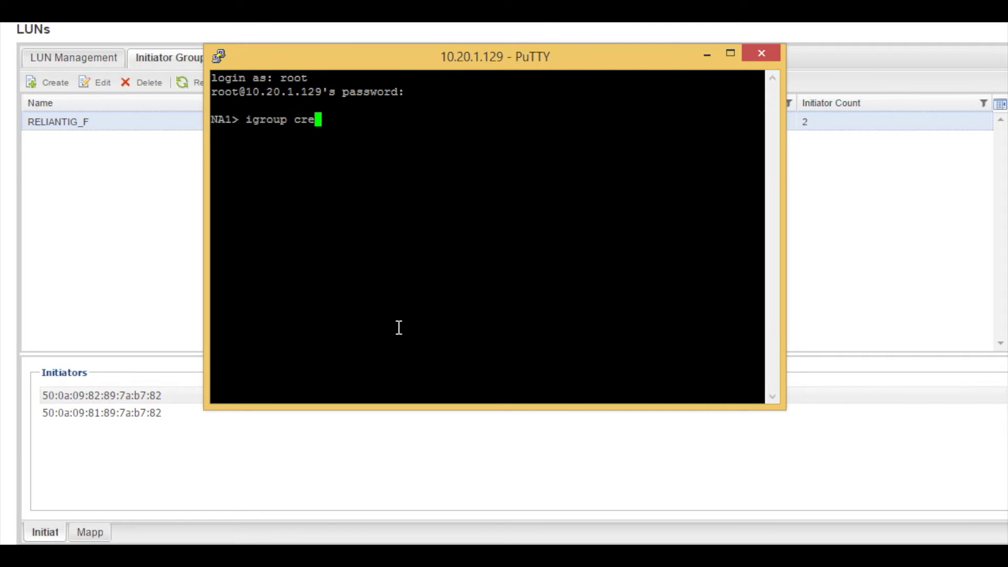
pyautogui.write('ate -i -t vmware')
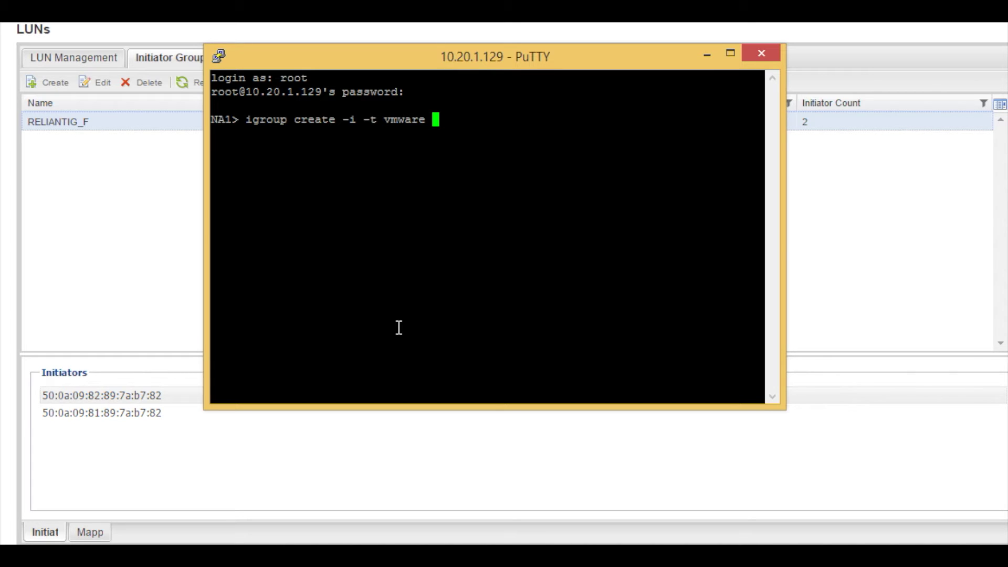
pyautogui.write('RELIANT')
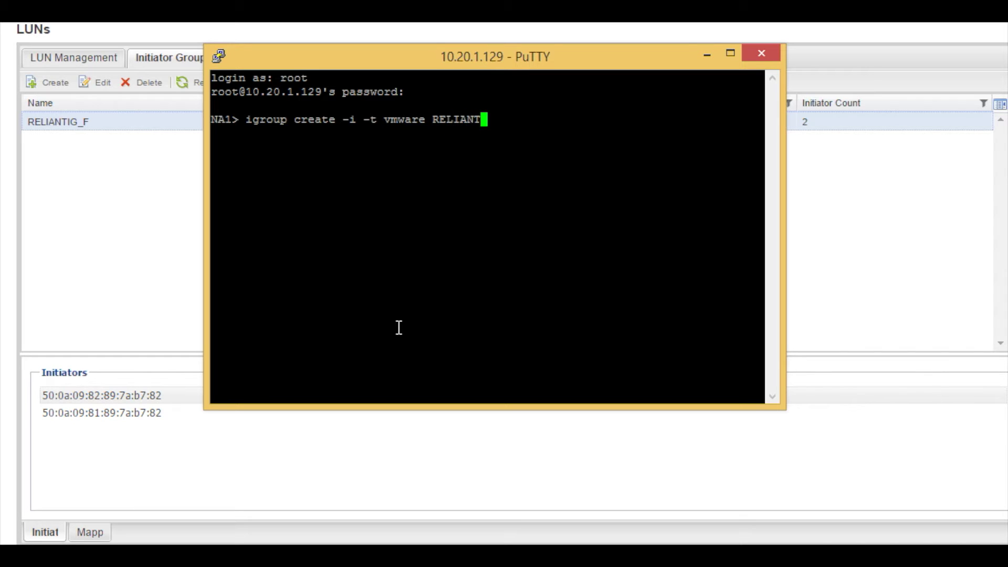
pyautogui.write('IG_I')
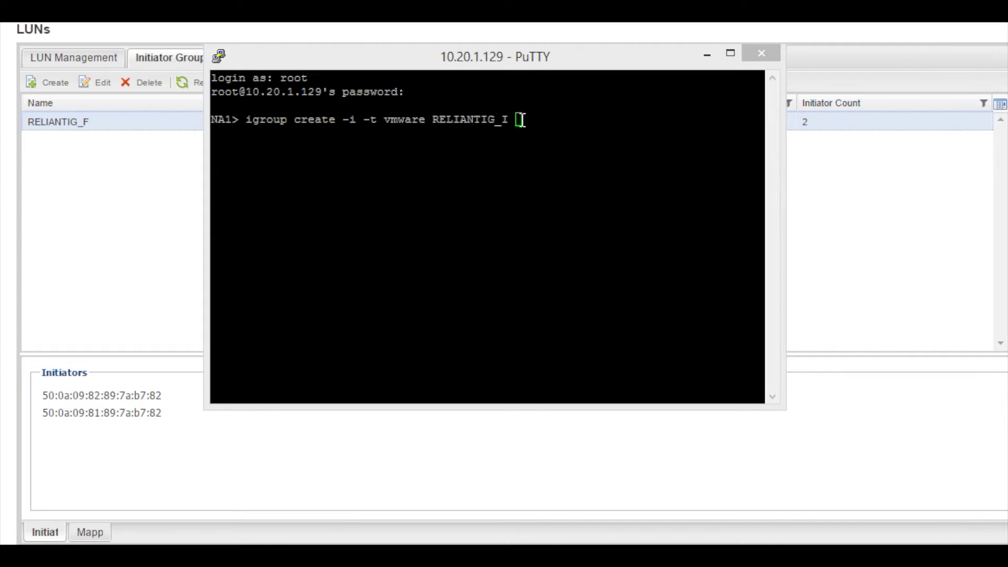
pyautogui.rightClick(519, 122)
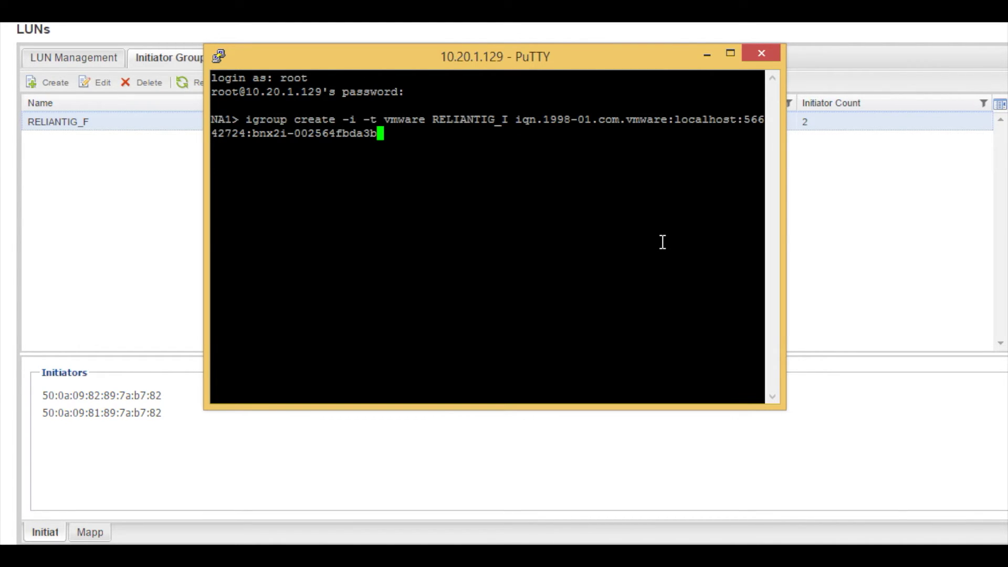
pyautogui.press('Return')
# Step: Refresh the initiator groups and confirm in Edit that RELIANTIG_I has one initiator, then cancel
pyautogui.click(127, 166)
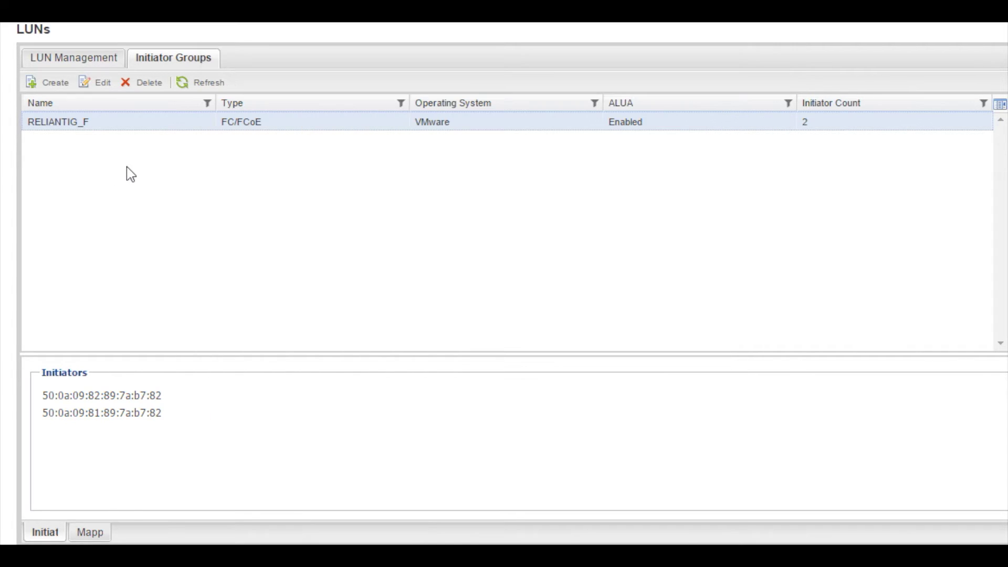
pyautogui.click(202, 83)
pyautogui.click(83, 146)
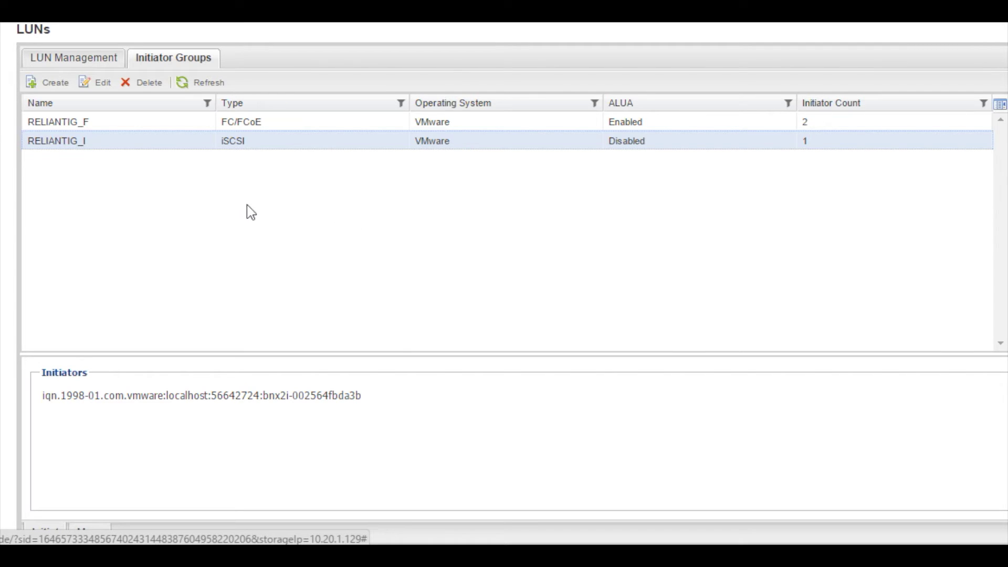
pyautogui.rightClick(76, 143)
pyautogui.click(124, 166)
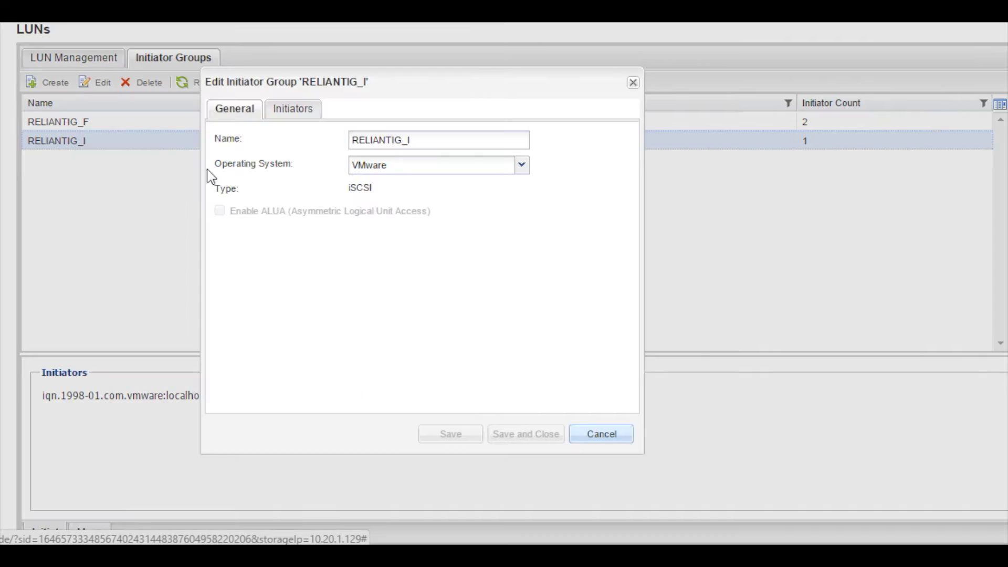
pyautogui.click(295, 110)
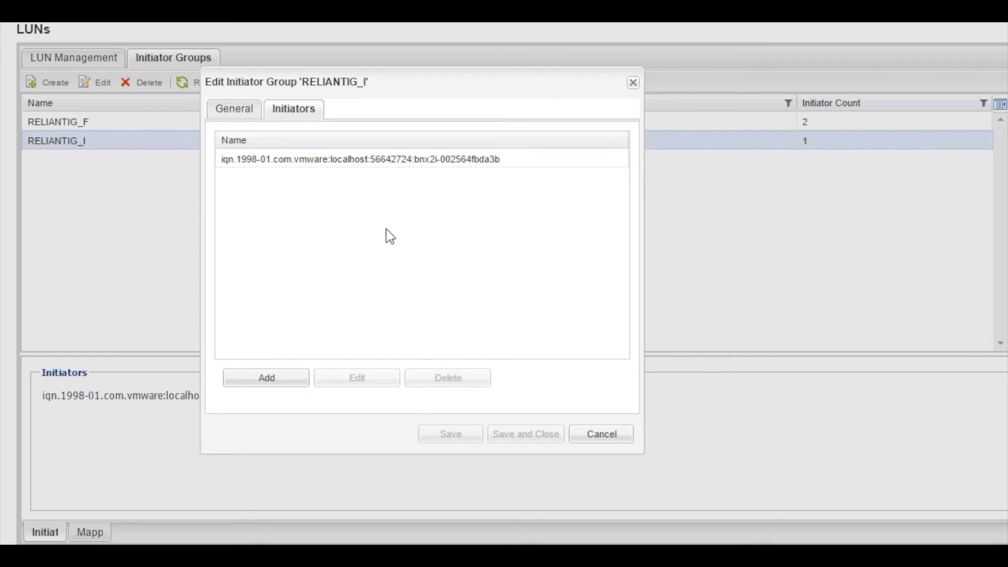
pyautogui.click(238, 112)
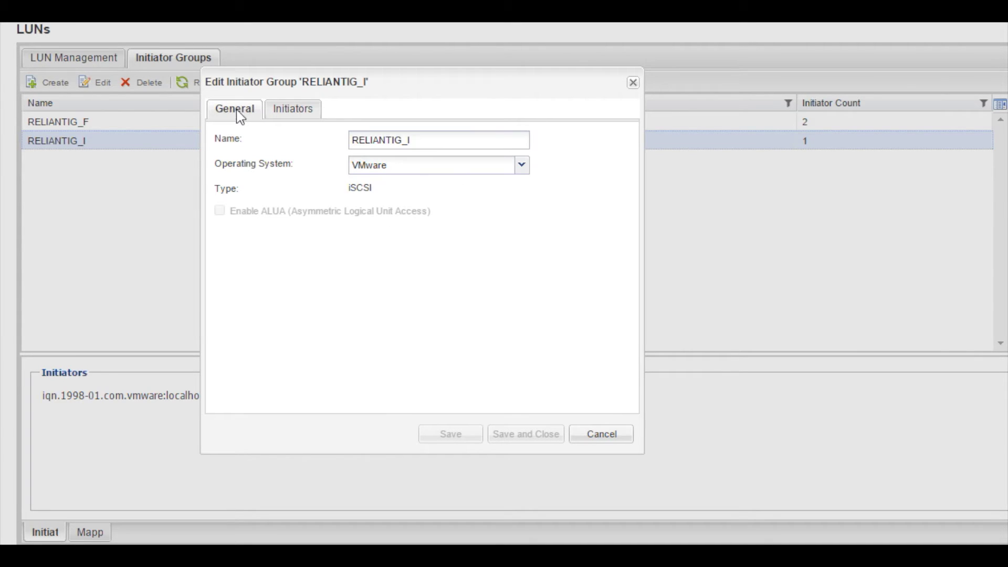
pyautogui.click(599, 435)
# Step: Add the second VMware IQN (ending bnx2i-002564fbda3d) to RELIANTIG_I with igroup add -f
pyautogui.hotkey('alt', 'Tab')
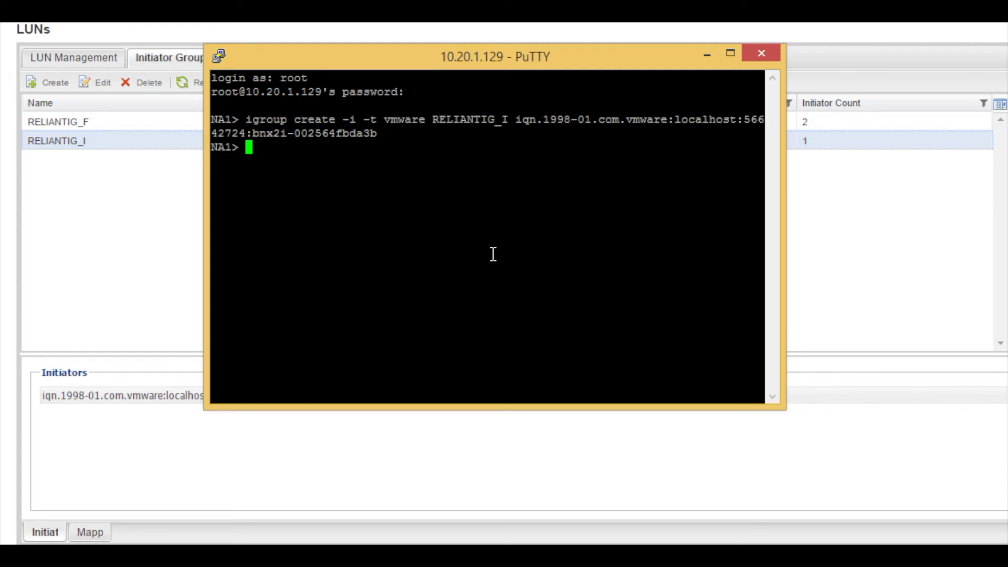
pyautogui.write('igroup add -')
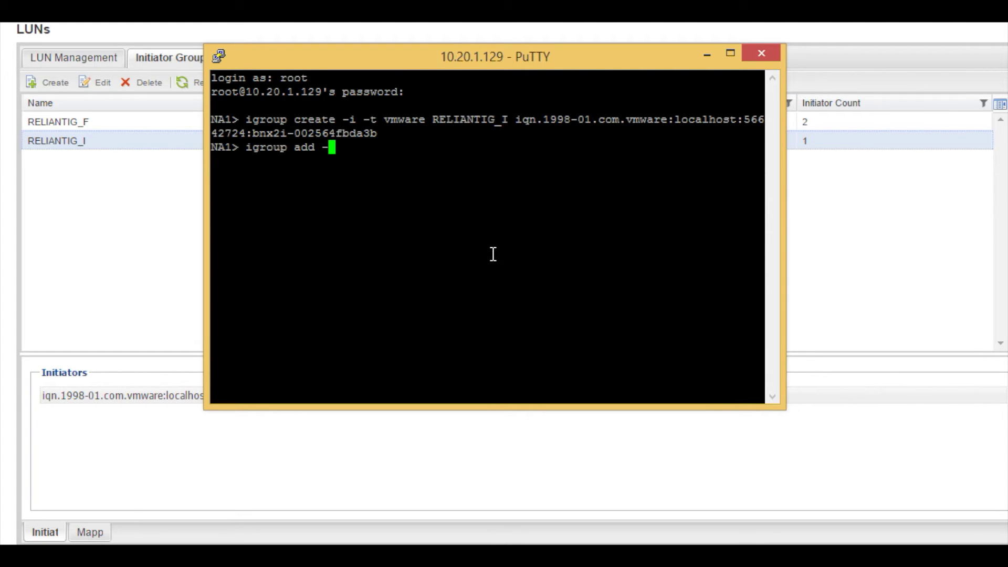
pyautogui.write('f')
pyautogui.write('RELIANT')
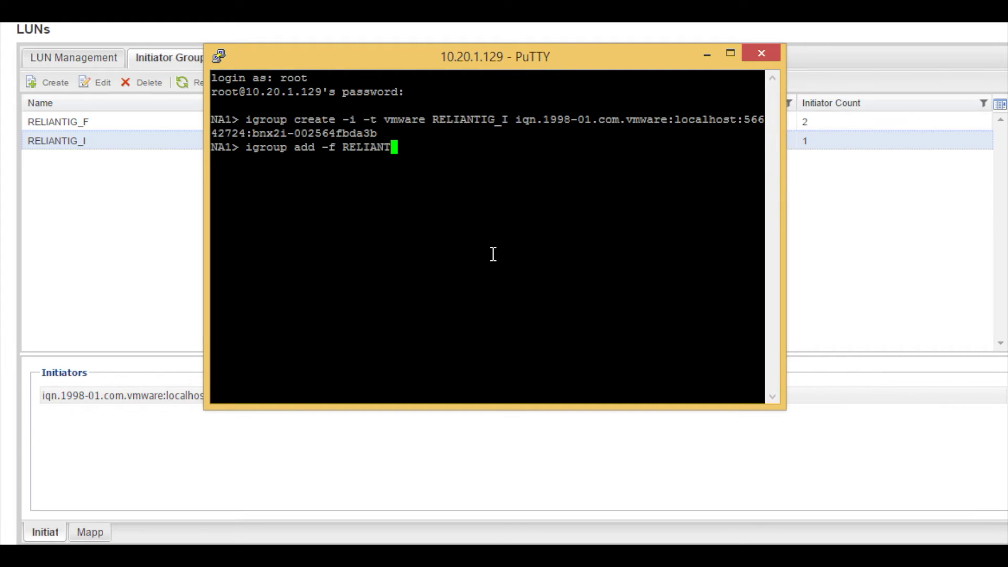
pyautogui.write('IG_I')
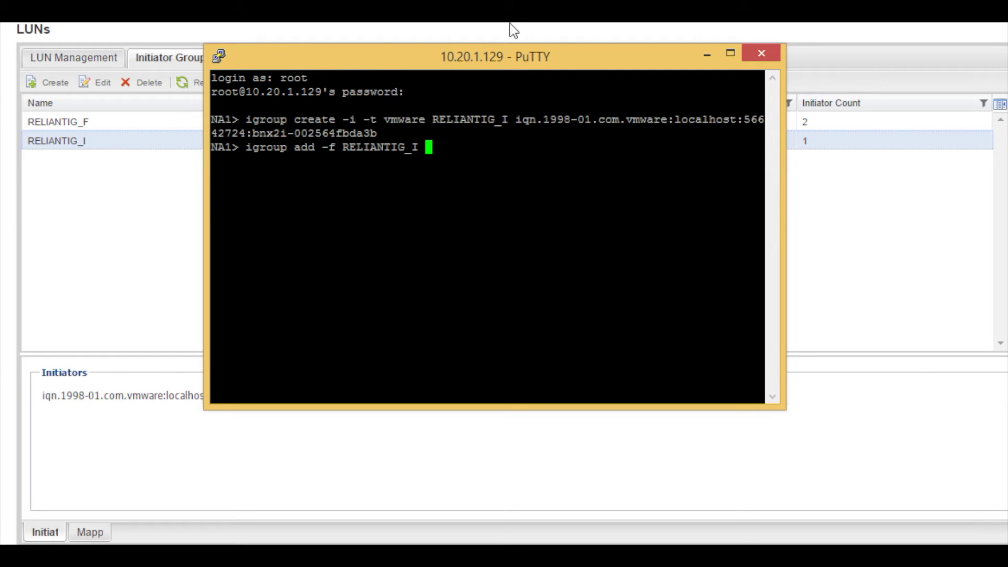
pyautogui.hotkey('alt', 'Tab')
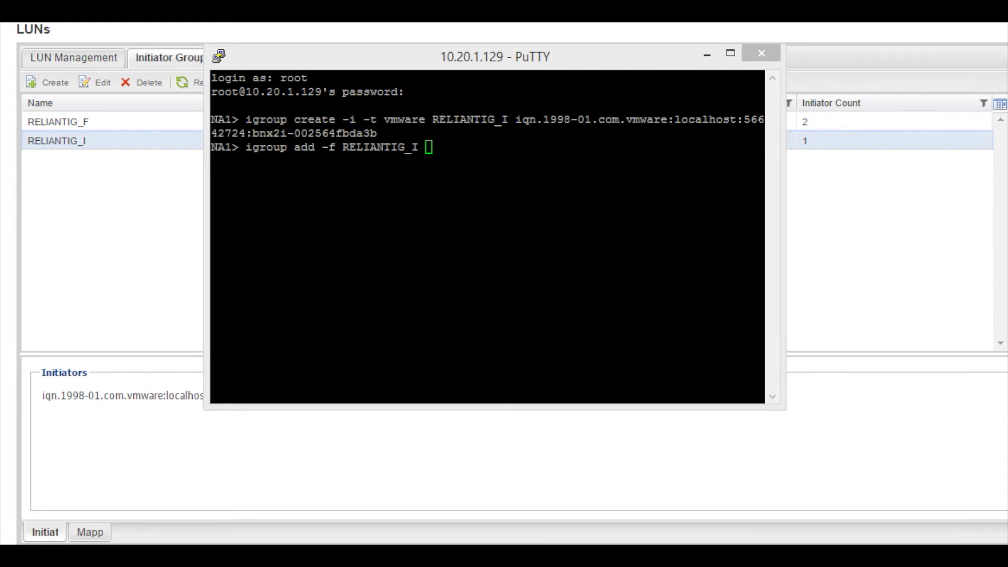
pyautogui.click(429, 151)
pyautogui.rightClick(430, 151)
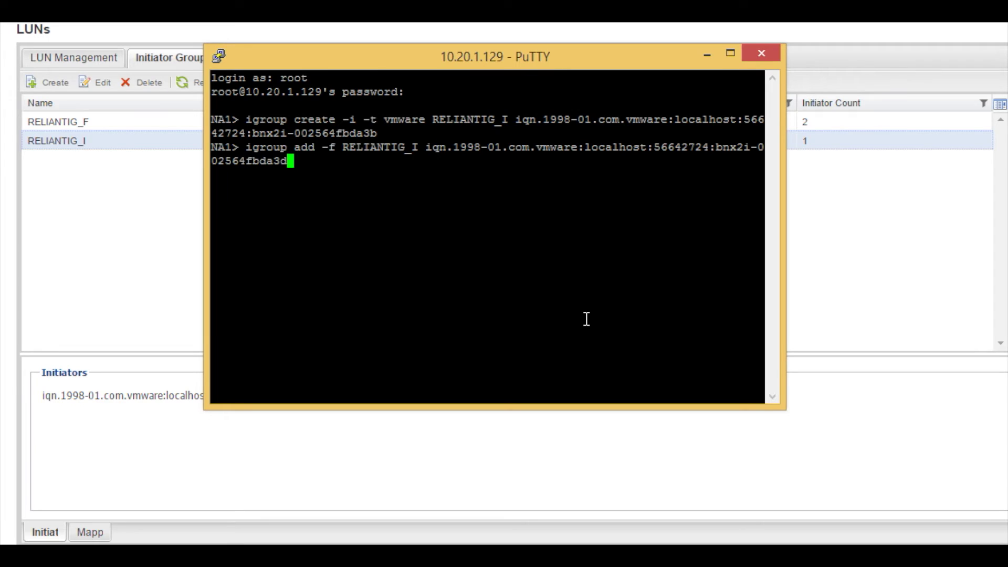
pyautogui.press('Return')
pyautogui.click(85, 143)
# Step: Refresh the initiator groups and confirm in Edit that RELIANTIG_I now lists two initiators
pyautogui.click(206, 83)
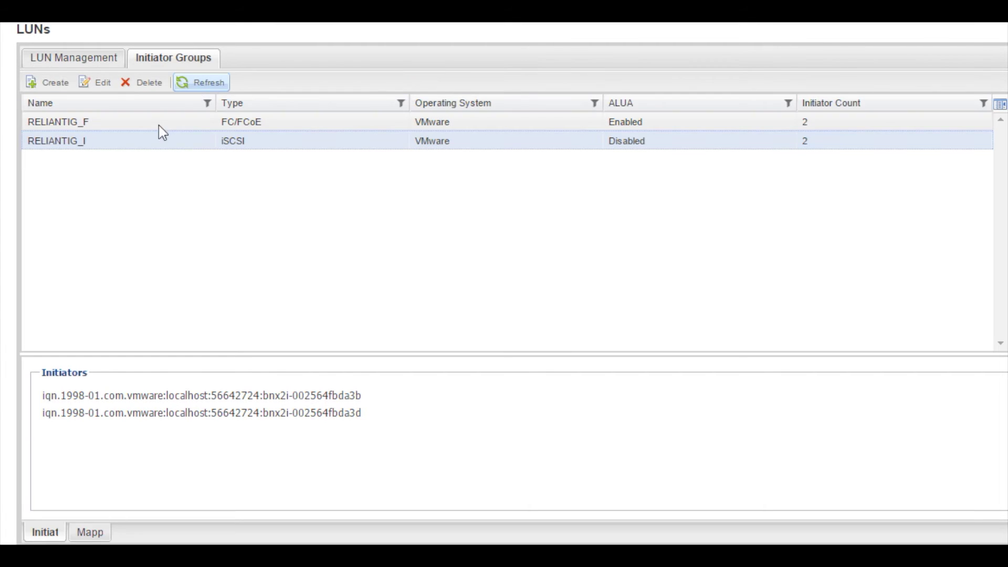
pyautogui.rightClick(91, 145)
pyautogui.click(134, 158)
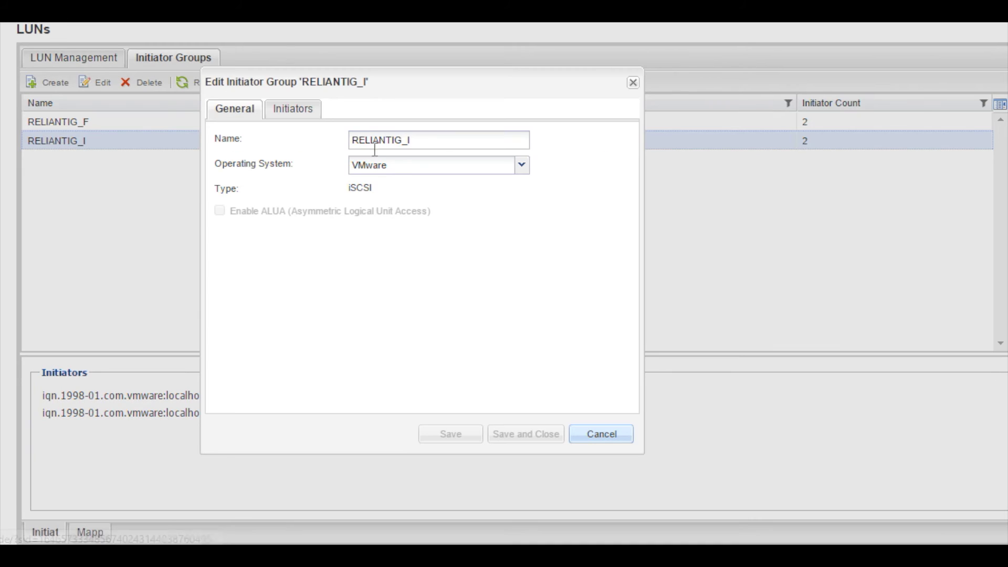
pyautogui.click(297, 112)
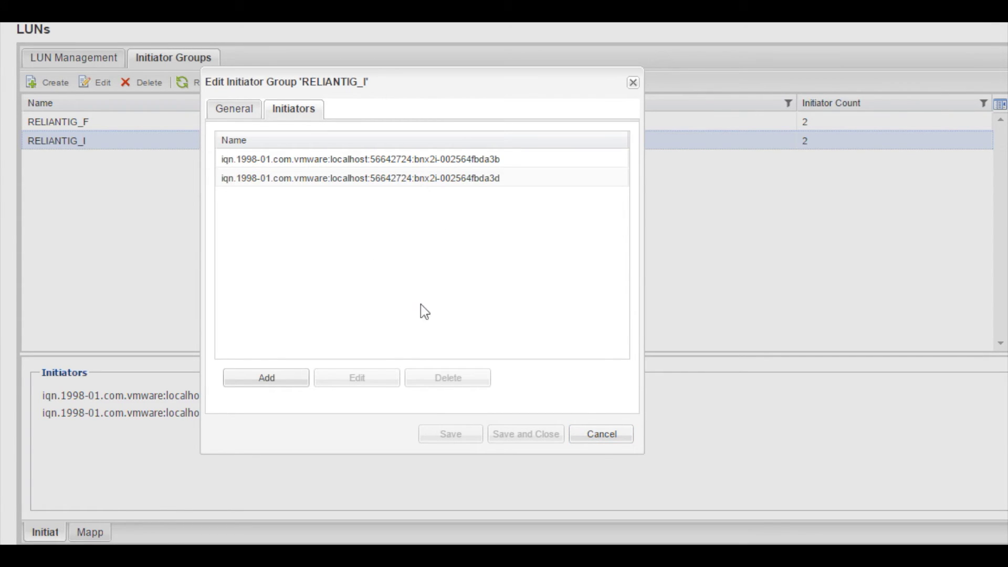
pyautogui.click(229, 117)
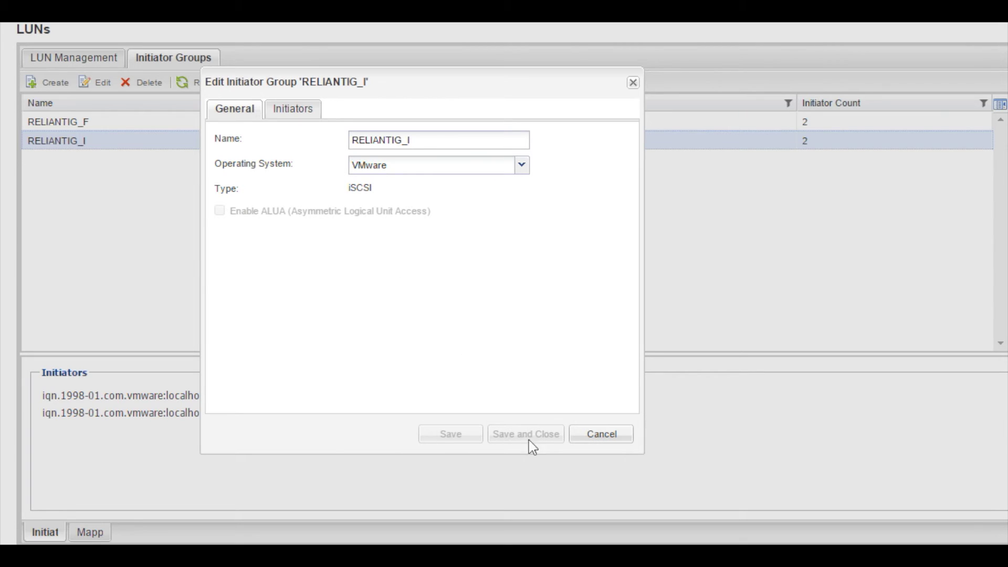
pyautogui.click(604, 434)
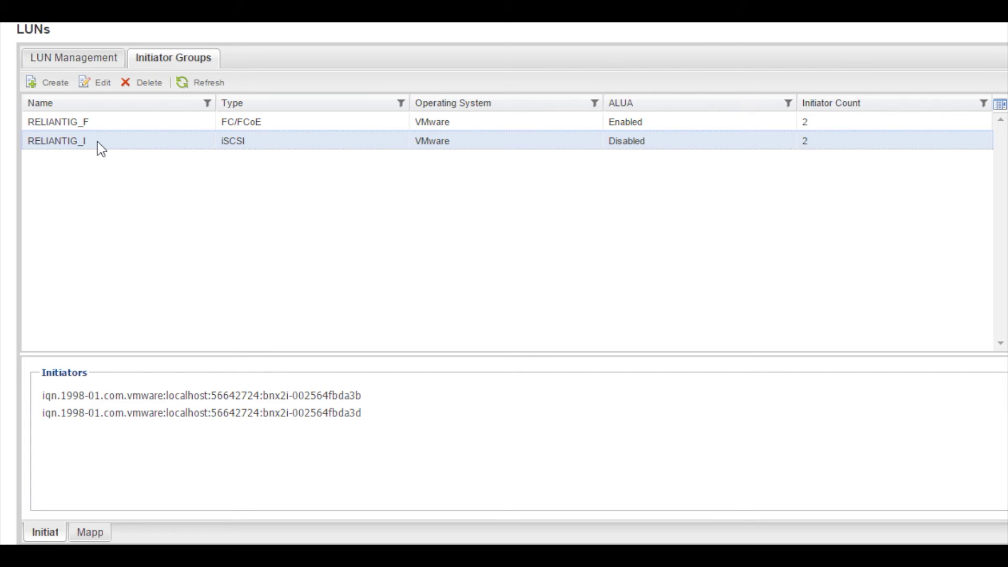
pyautogui.click(77, 61)
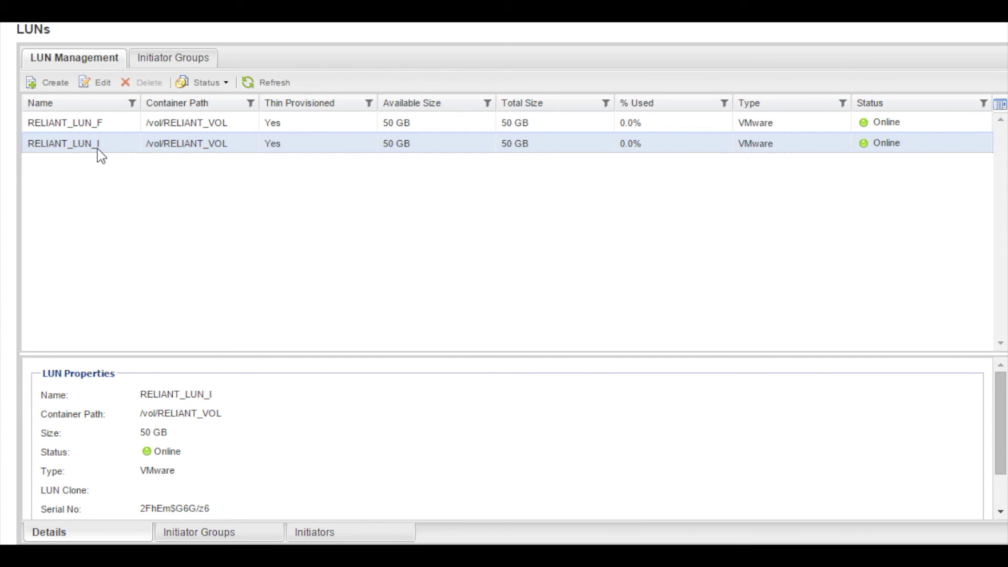
pyautogui.click(184, 57)
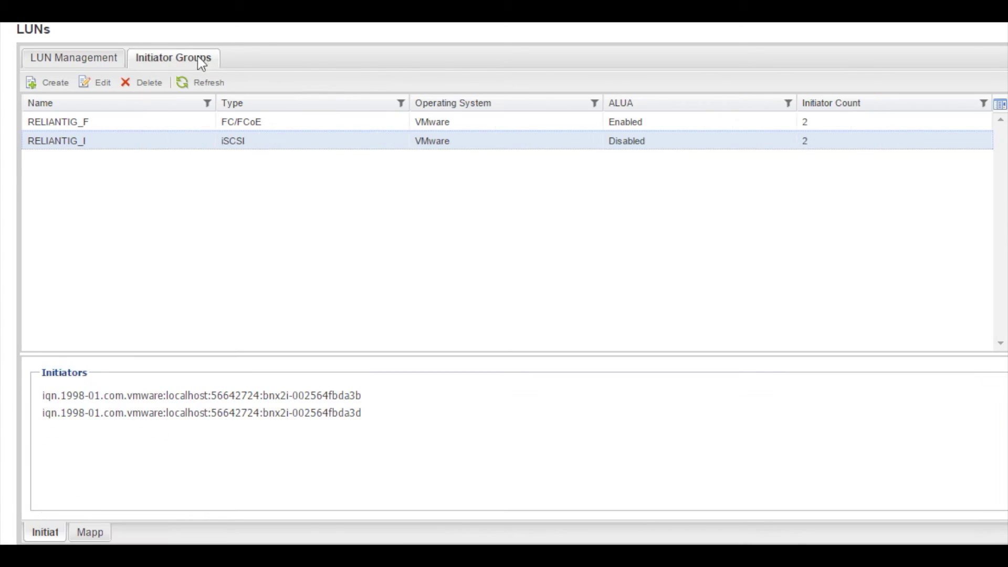
pyautogui.hotkey('alt', 'Tab')
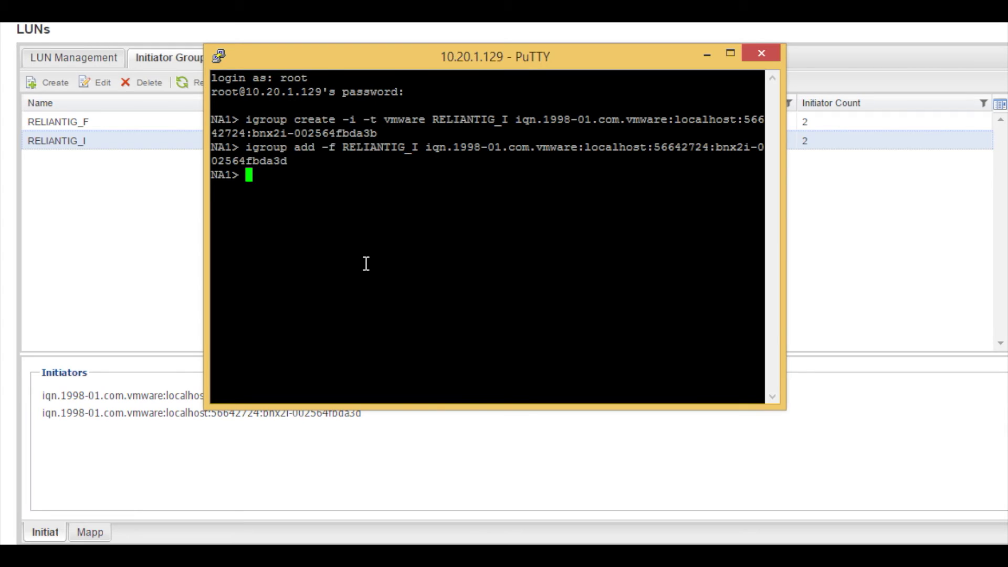
# Step: Map /vol/RELIANT_VOL/RELIANT_LUN_I to igroup RELIANTIG_I as LUN 0 with lun map -f
pyautogui.click(421, 351)
pyautogui.write('lun map ')
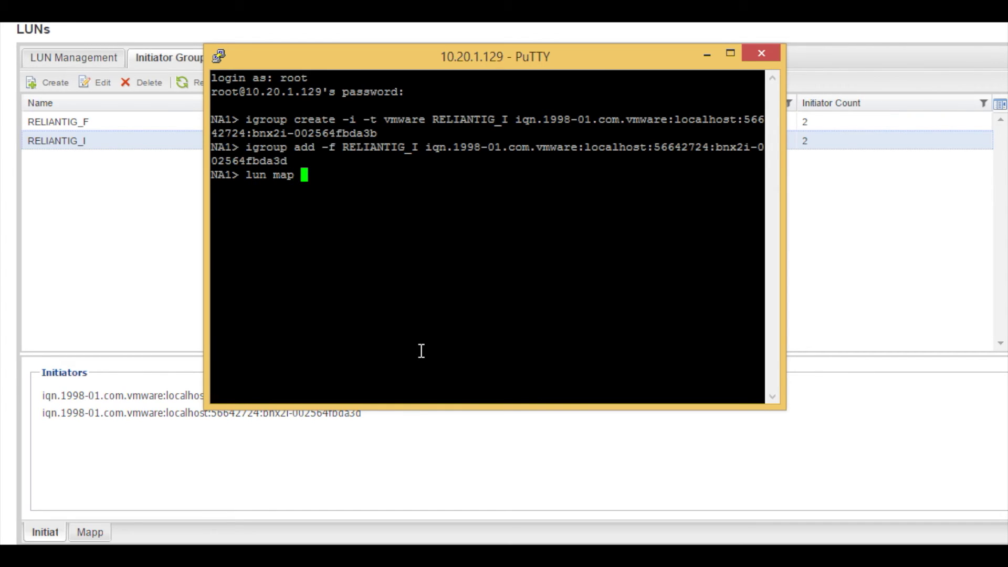
pyautogui.write('-f /vol/RELISAN')
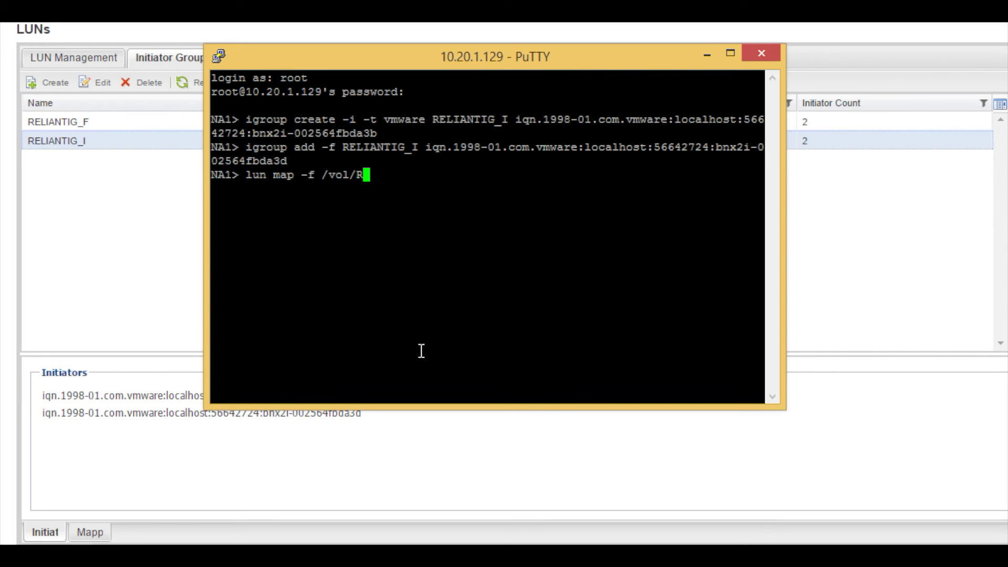
pyautogui.press('BackSpace')
pyautogui.press('BackSpace')
pyautogui.press('BackSpace')
pyautogui.write('ANT_VOL')
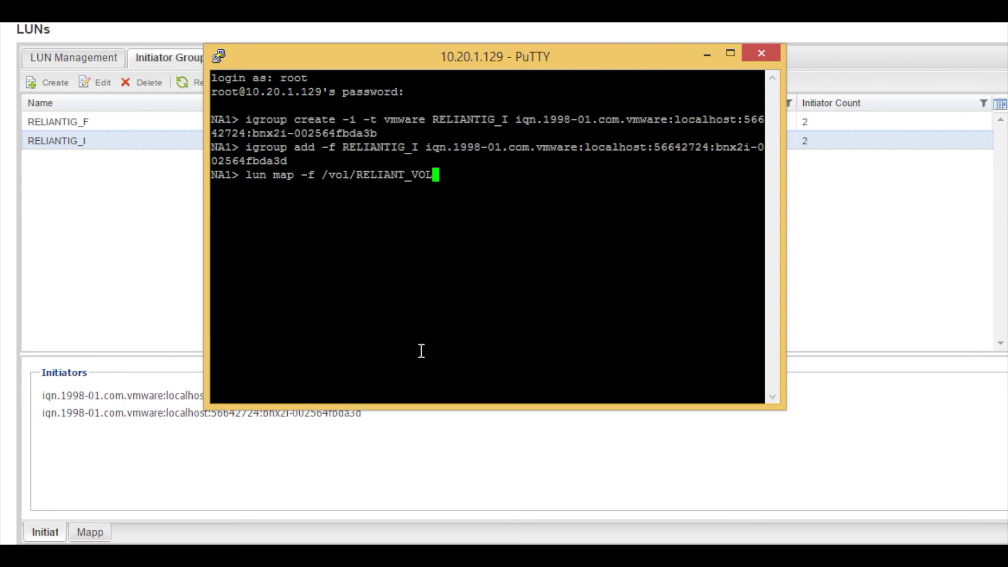
pyautogui.write('/RELIANT_')
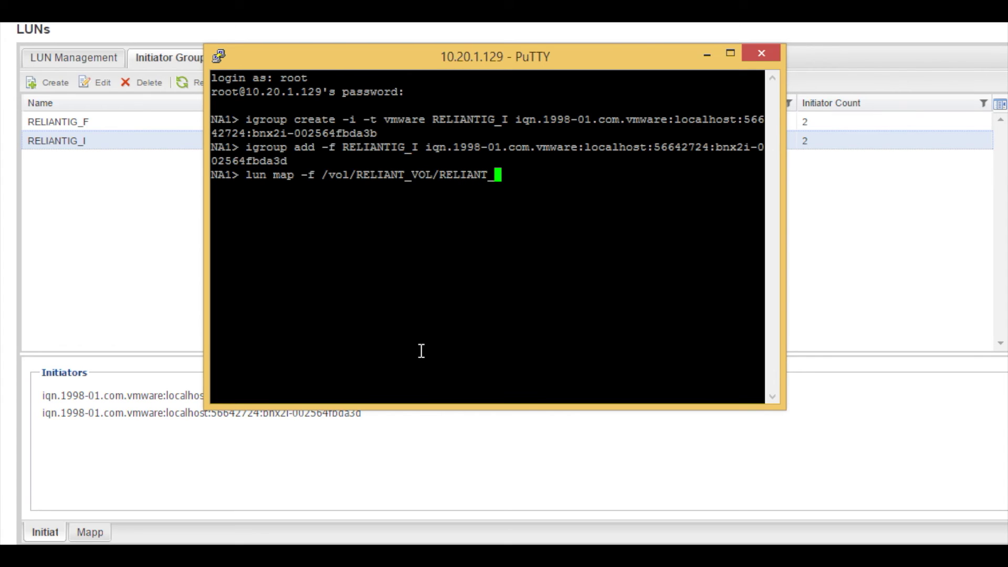
pyautogui.write('LUN_I RELIANT')
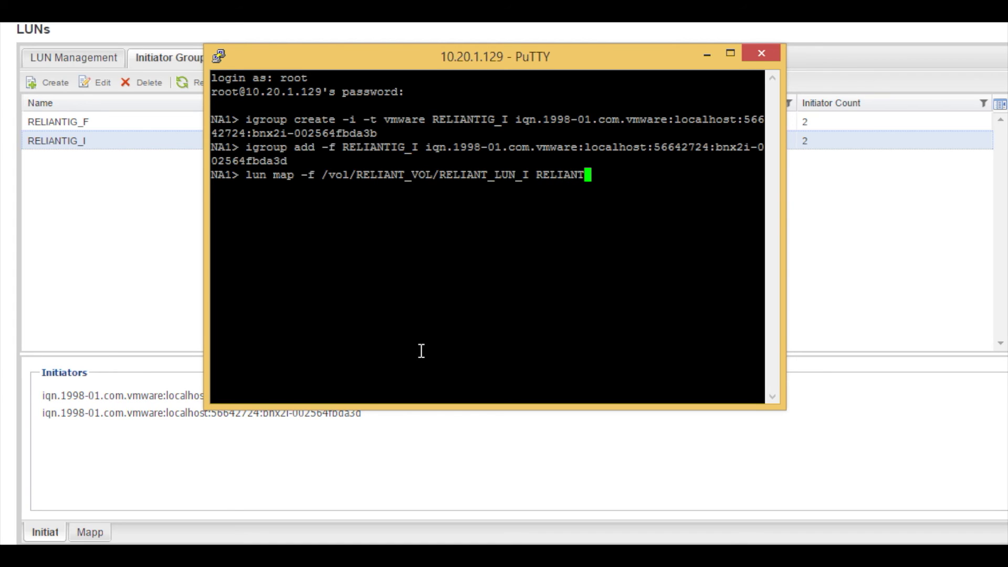
pyautogui.write('IG_I')
pyautogui.press('Return')
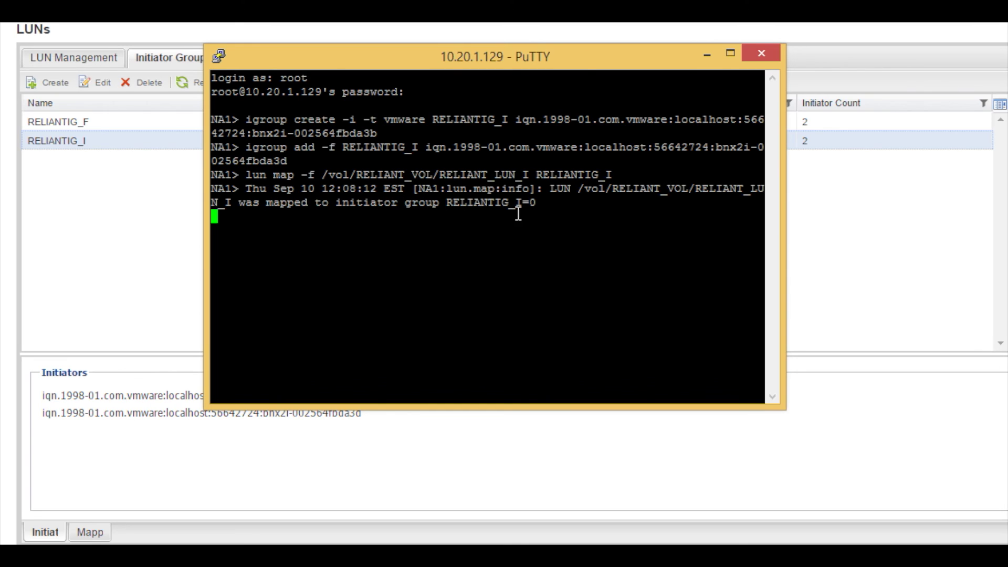
pyautogui.click(74, 58)
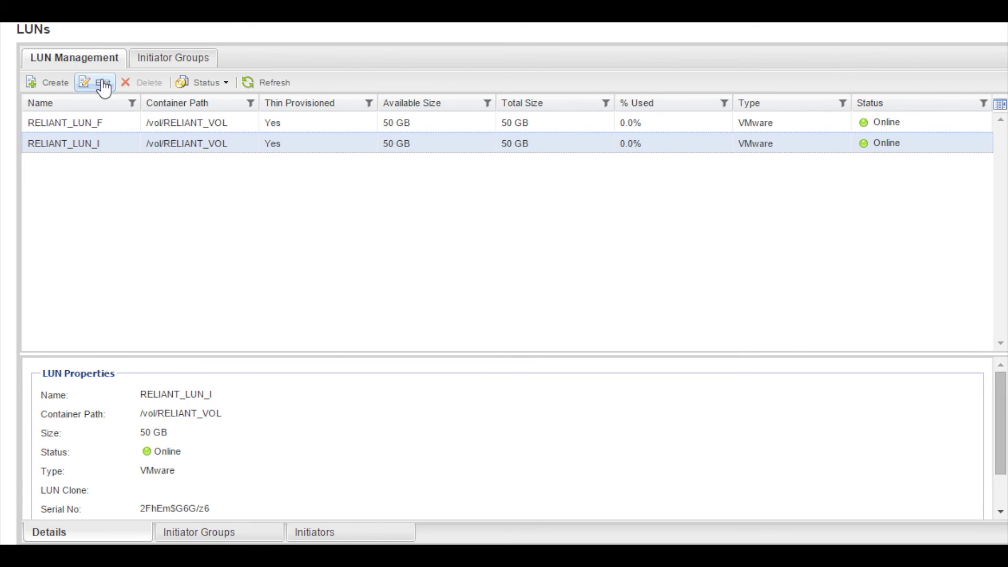
pyautogui.rightClick(77, 148)
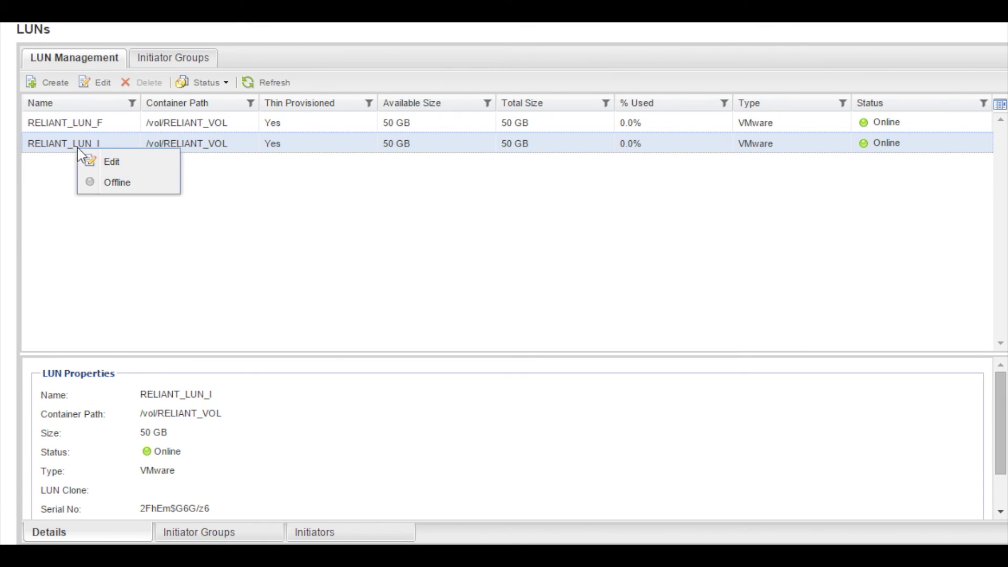
pyautogui.click(121, 165)
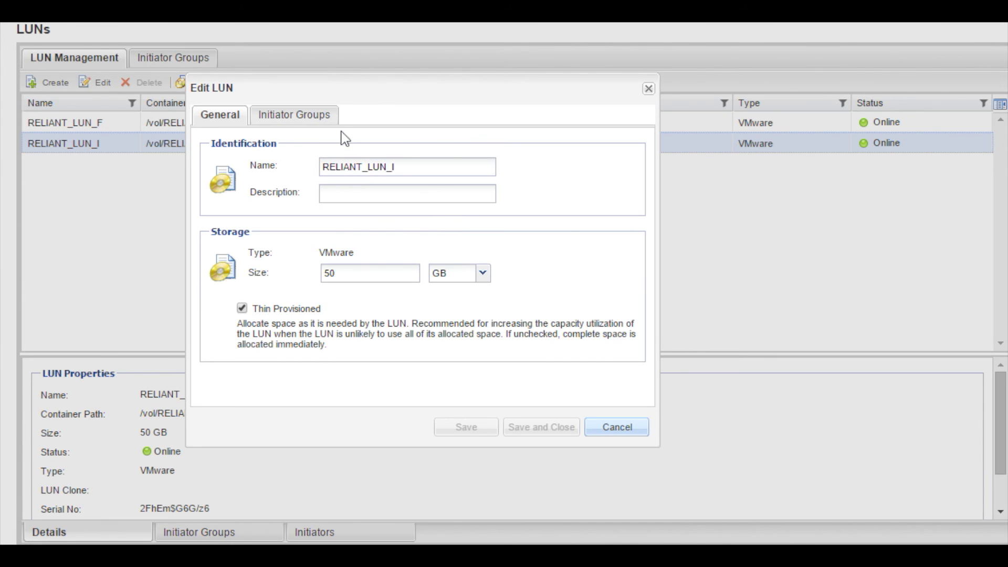
pyautogui.click(293, 117)
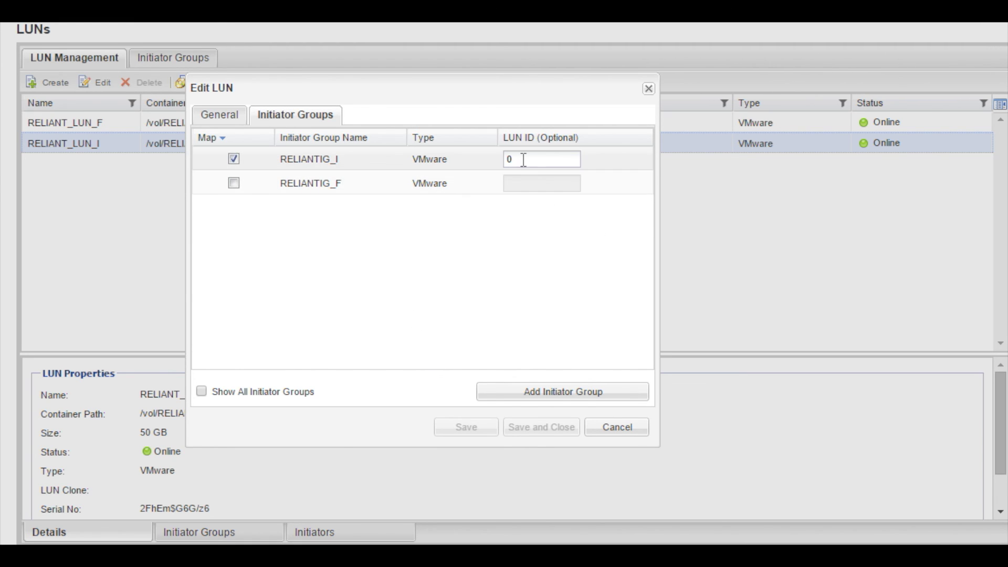
pyautogui.click(620, 431)
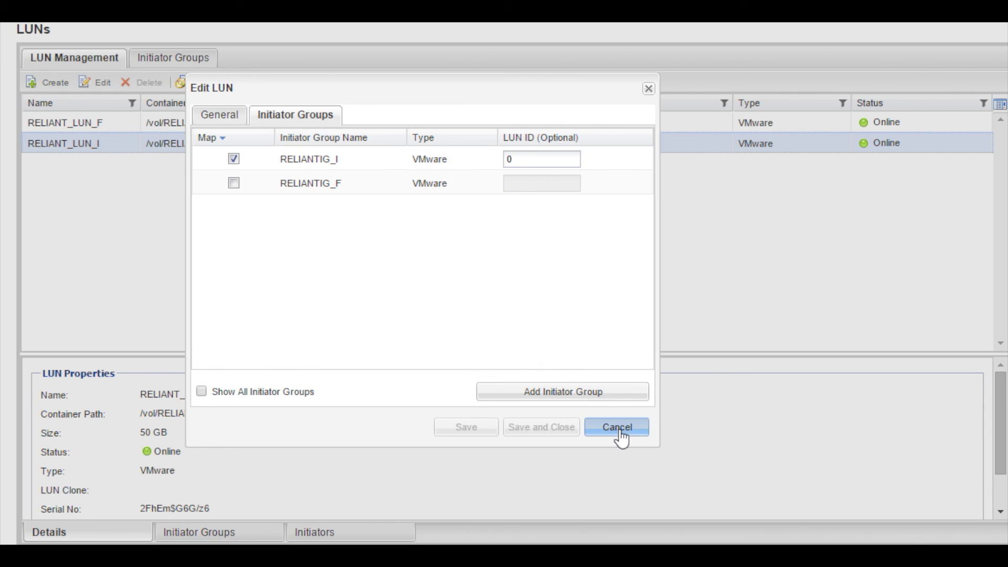